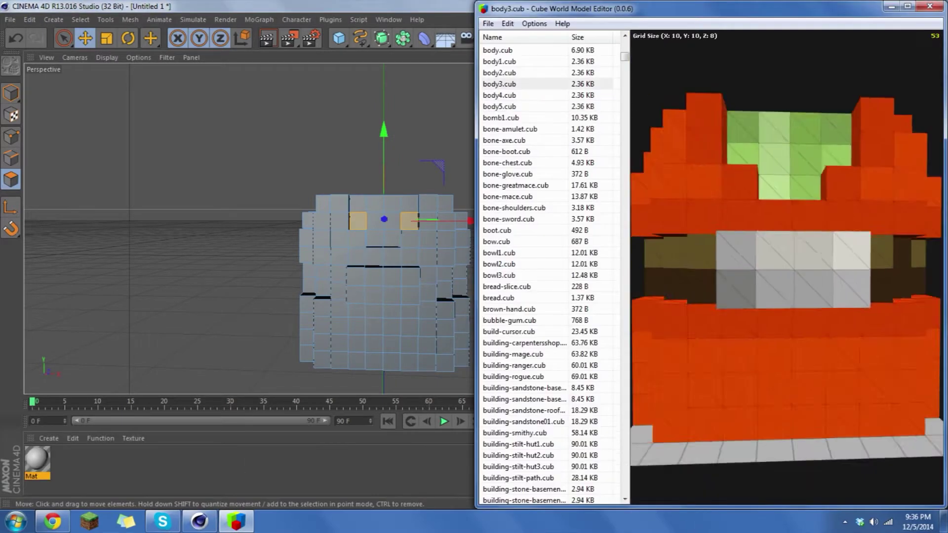
Open the body1 Cube World model and step through the other body models for colour reference.
click(507, 61)
key(Down)
key(Down)
key(Down)
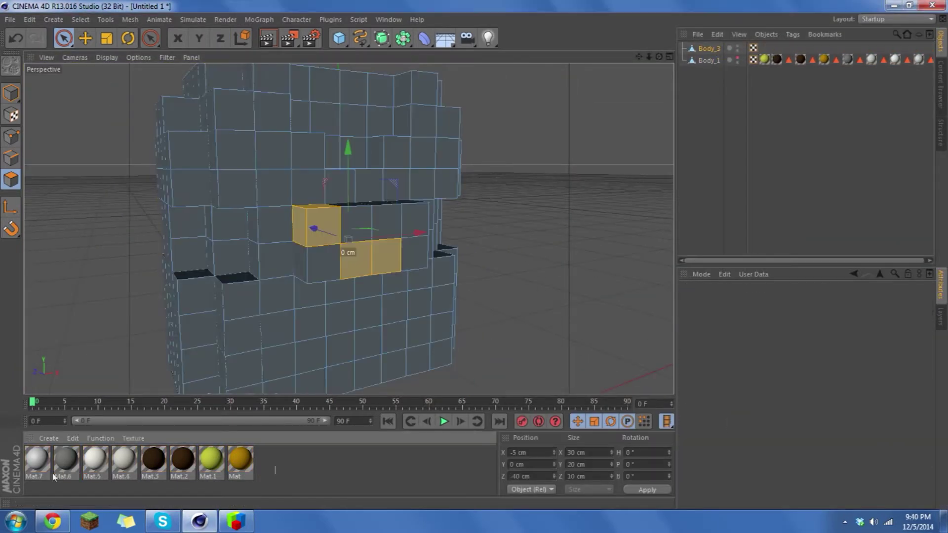
Select all eight materials in the Material Manager and edit them together.
key(ctrl+a)
double_click(53, 477)
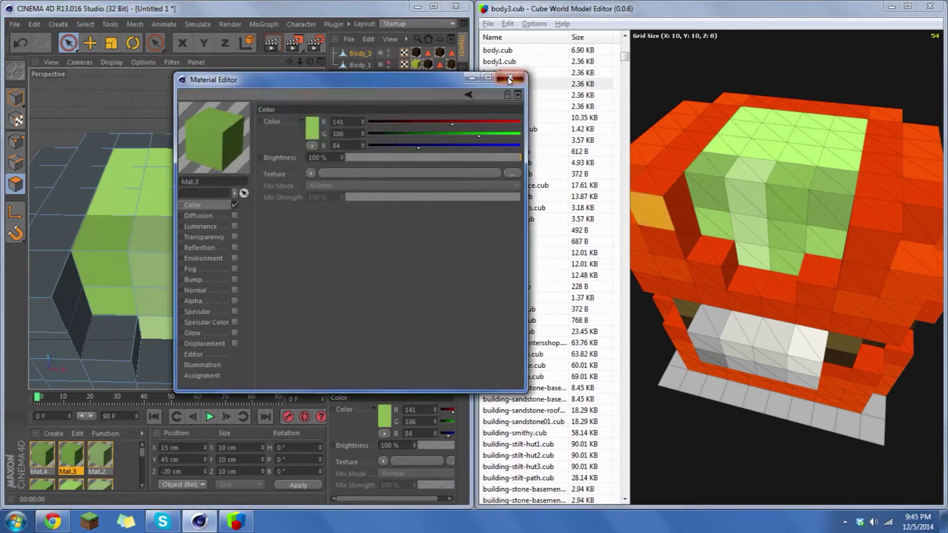
Close the Material Editor.
click(510, 79)
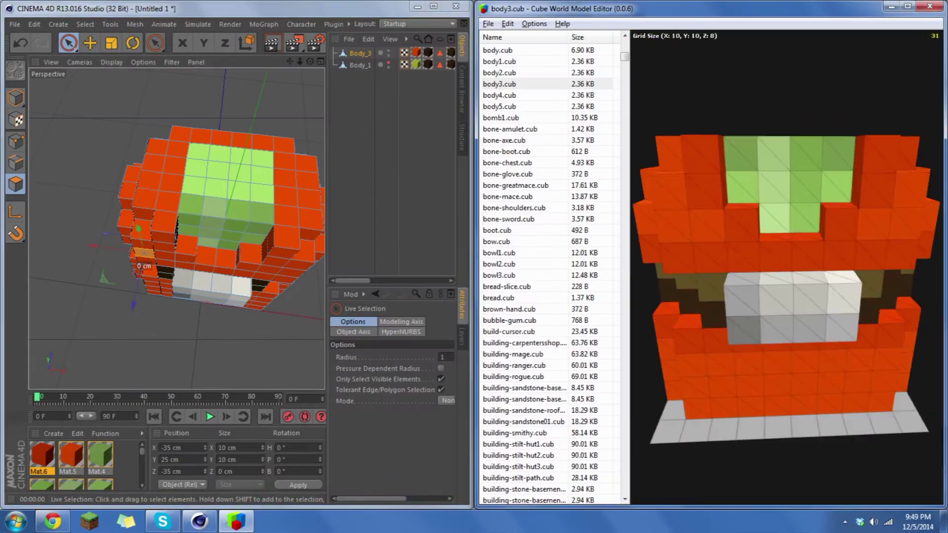
Select the polygon row above the mouth and orbit the reference model to check its top.
drag(291, 237, 221, 271)
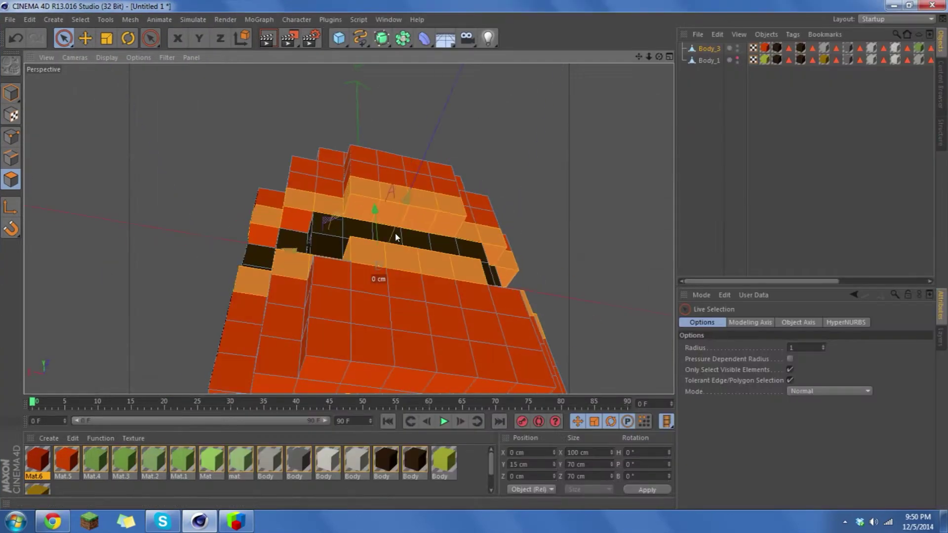
alt+drag(395, 237, 264, 340)
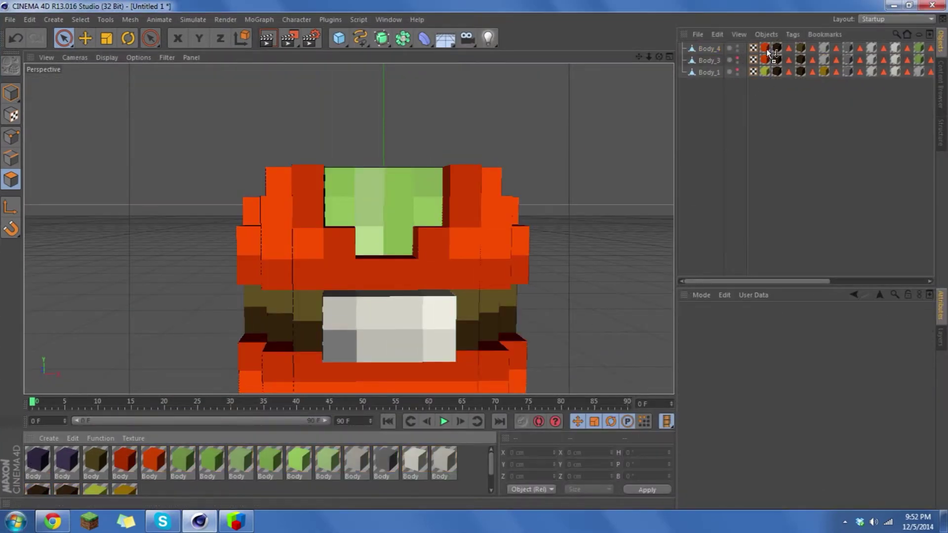
Bring Body_4 to the top of the object list.
drag(767, 52, 768, 52)
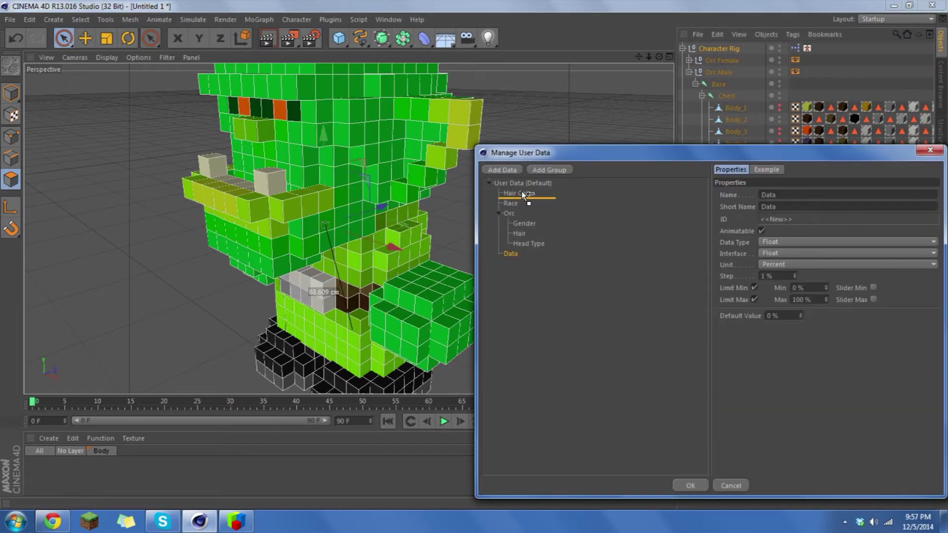
Name the new user-data entry Body and confirm its settings.
text(Body)
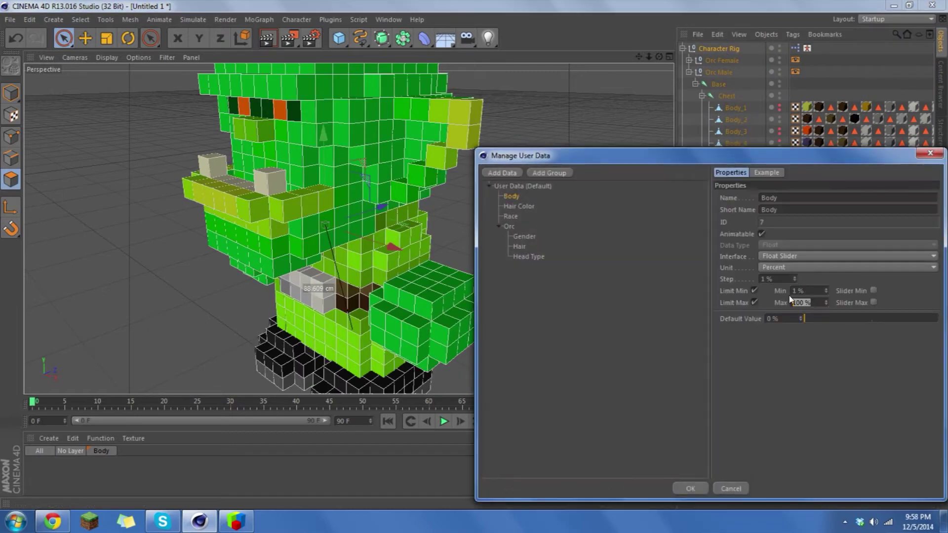
click(690, 489)
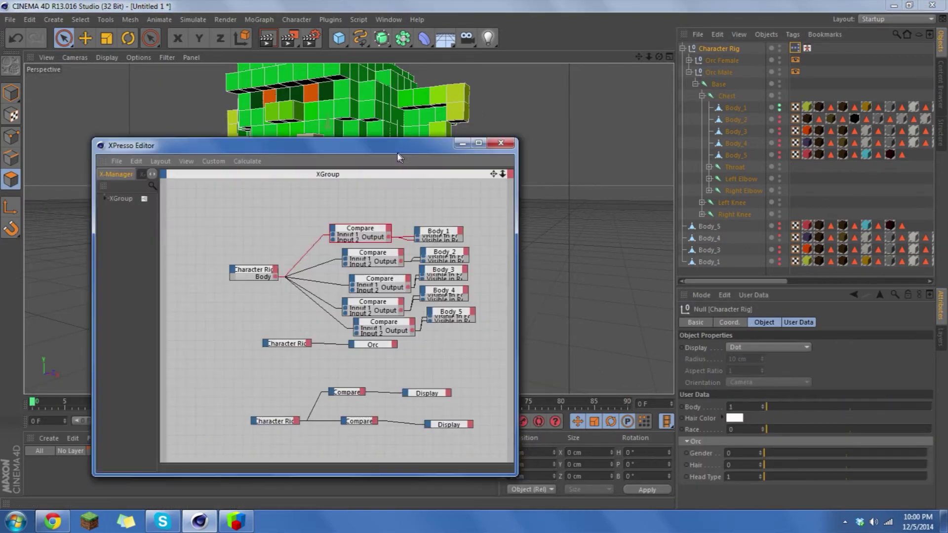
Rename the body under the rig's chest and wire a Compare output to the Body_1 node.
click(429, 223)
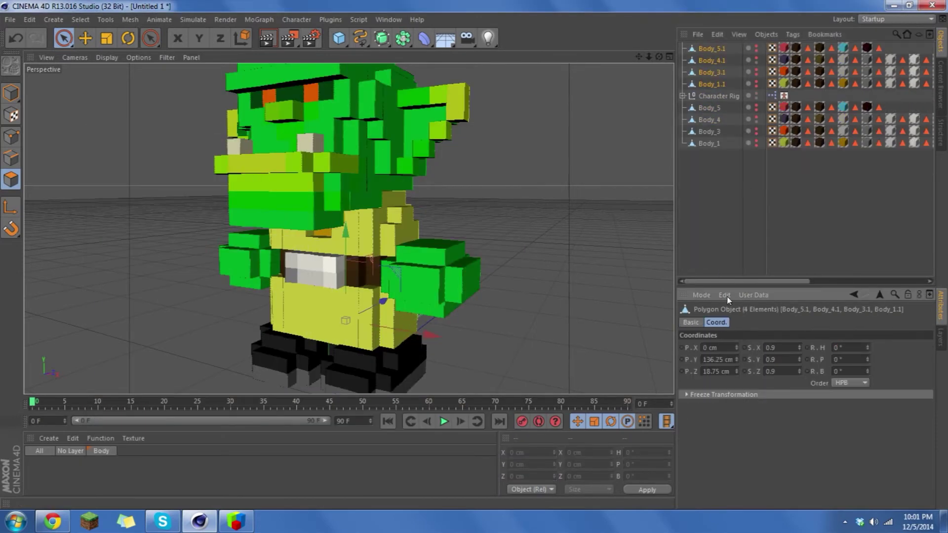
click(682, 96)
double_click(751, 143)
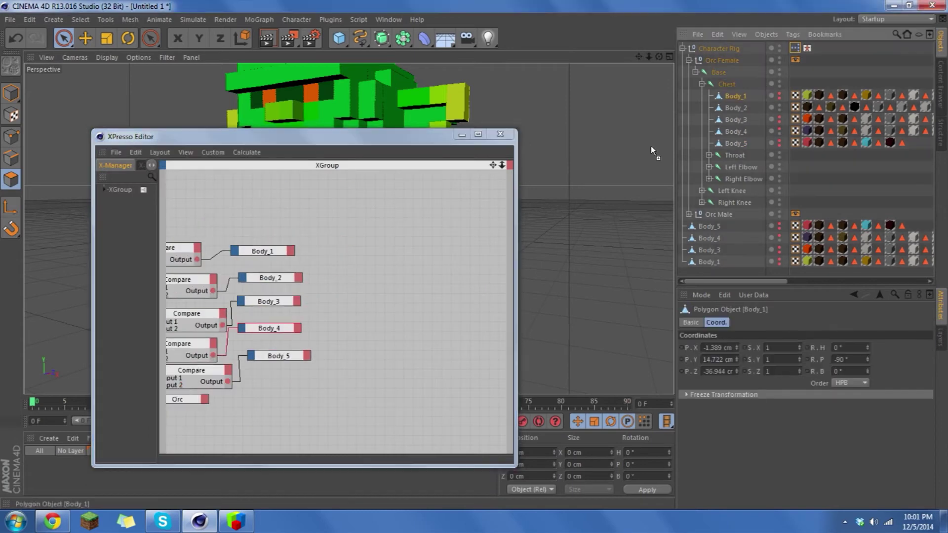
drag(248, 235, 392, 219)
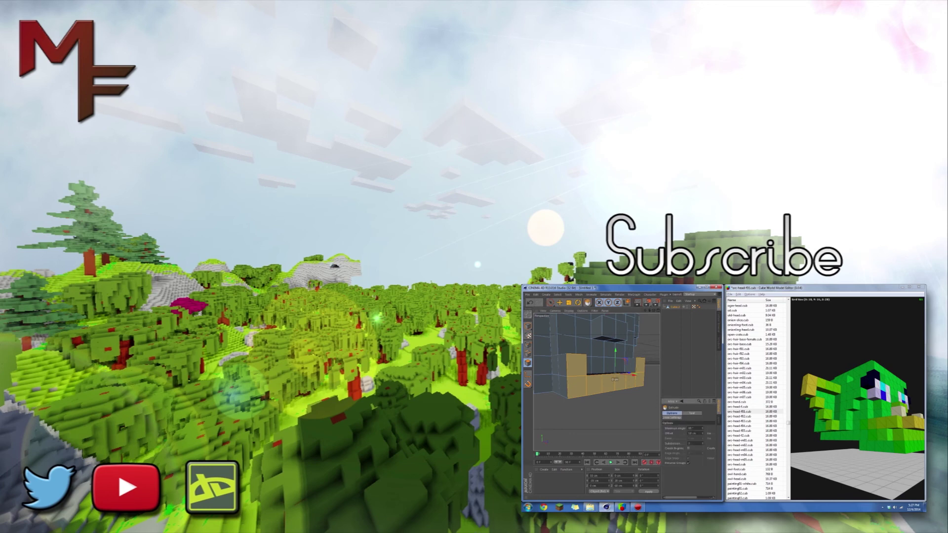
alt+drag(633, 401, 622, 403)
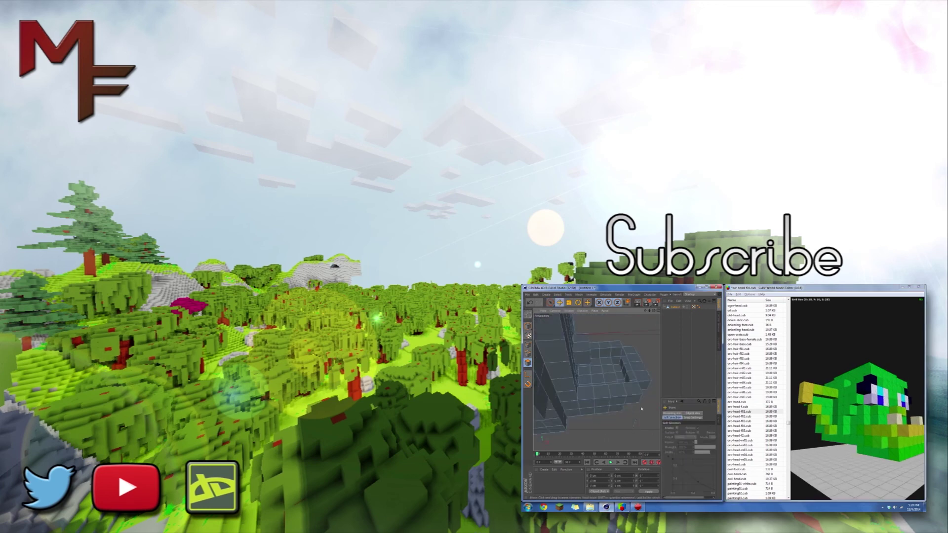